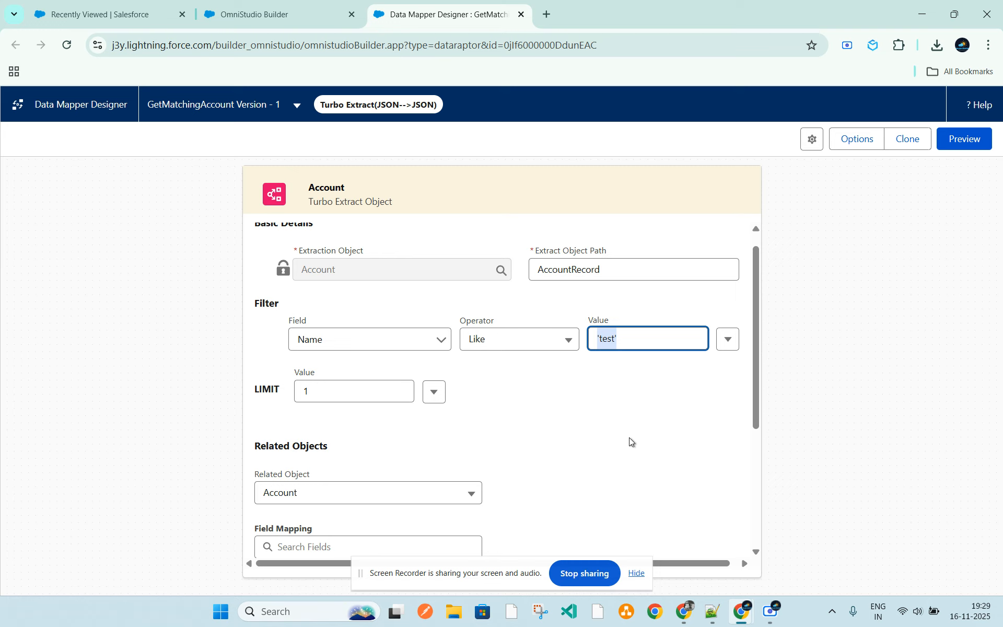
Review the Account extract's filter, limit and selected fields, and execute the data mapper in preview
click(629, 438)
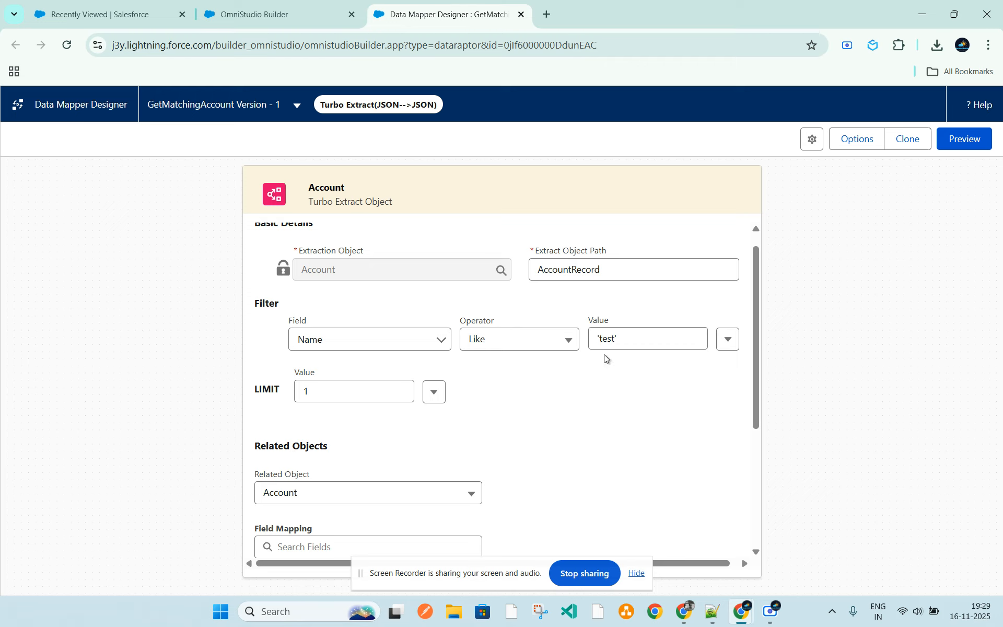
click(637, 573)
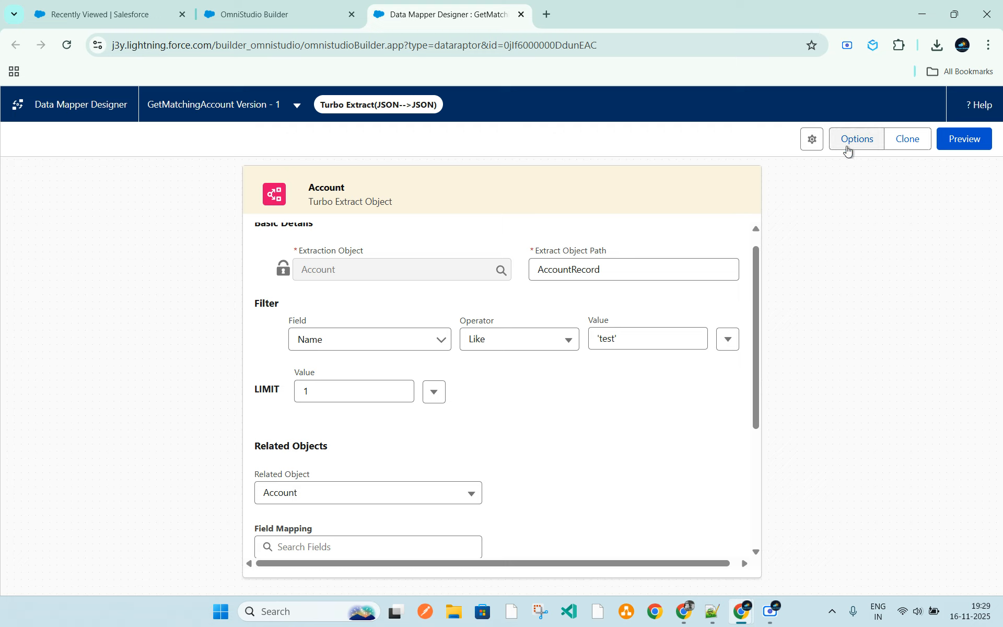
scroll(324, 487, down, 2)
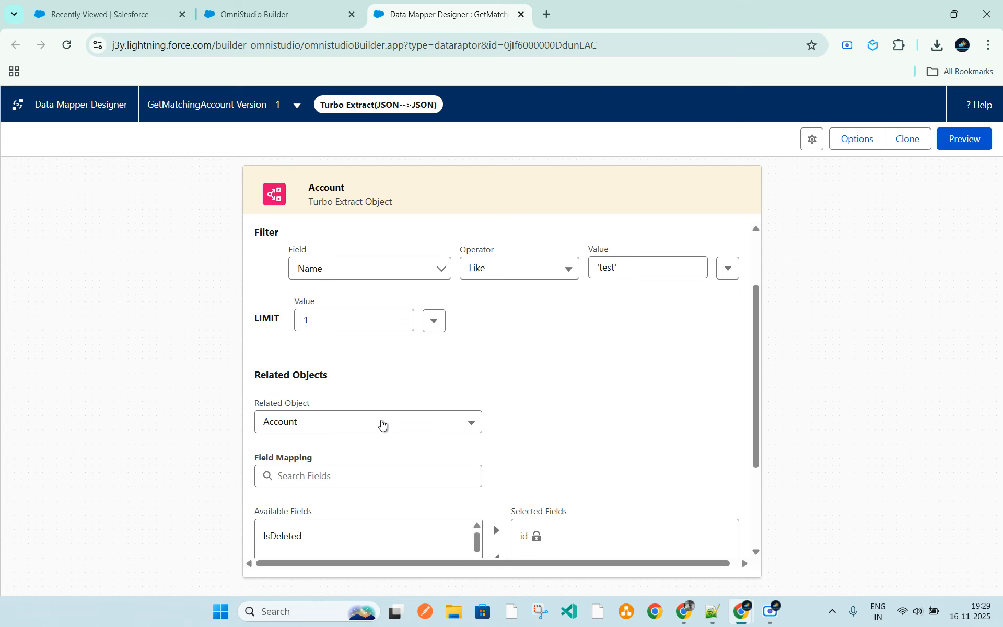
scroll(520, 453, down, 4)
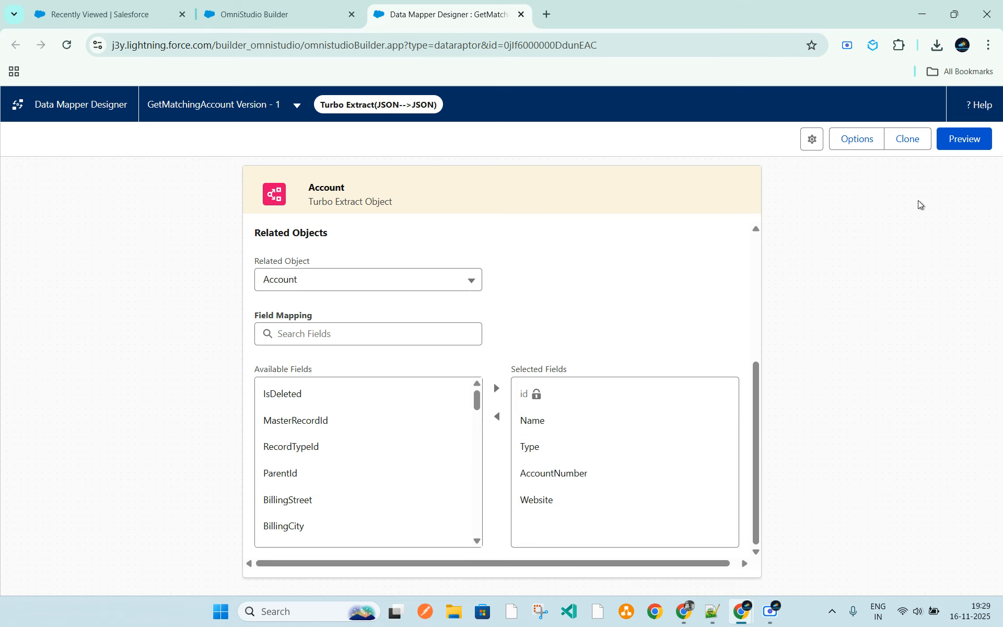
click(965, 145)
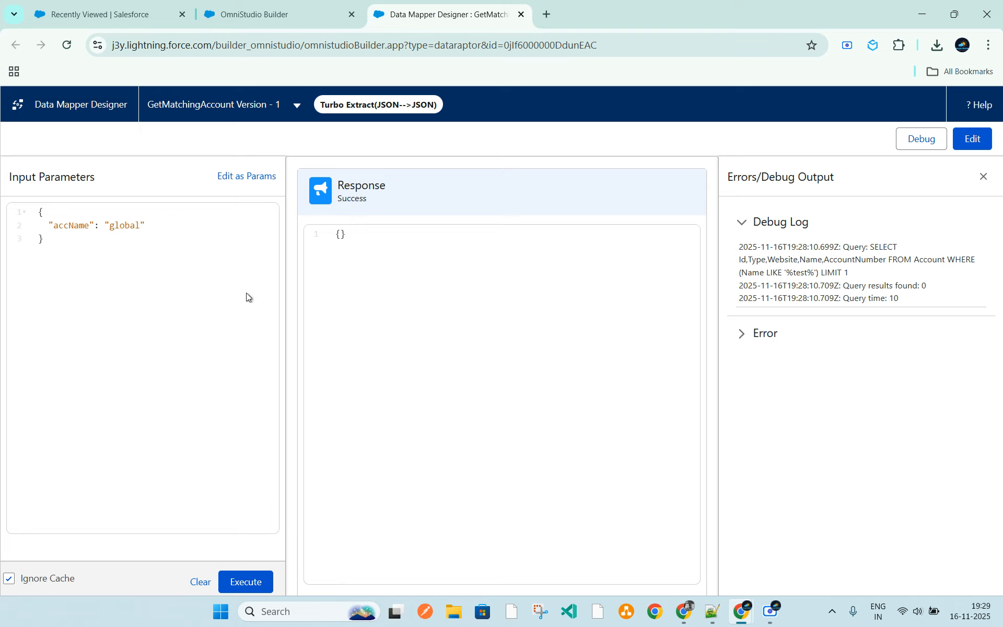
click(260, 584)
Return to editing the data mapper and set the Name filter's value to 'acme'
click(973, 139)
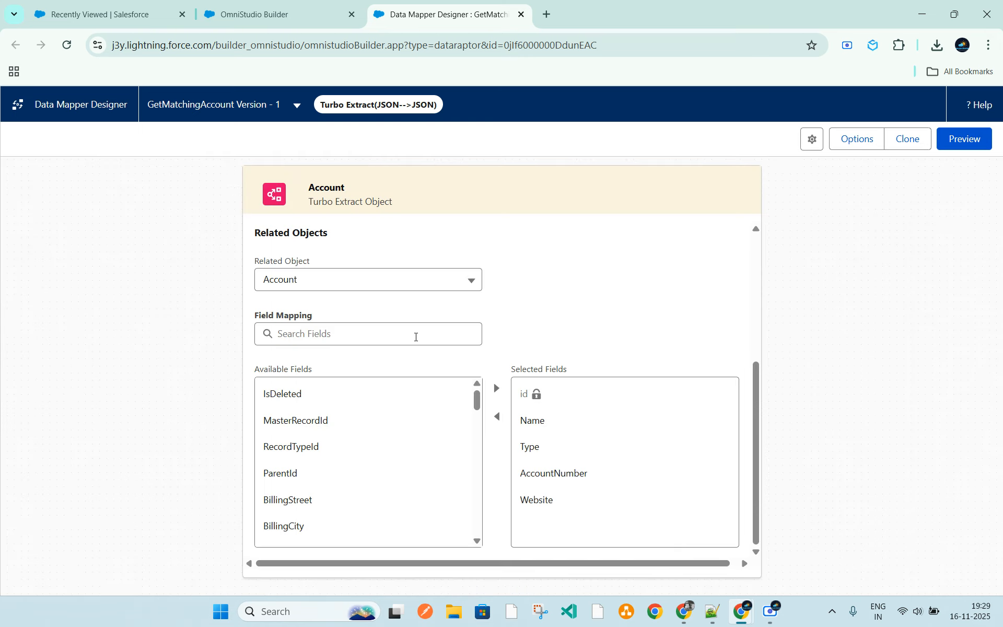
scroll(555, 324, up, 1)
scroll(556, 312, up, 3)
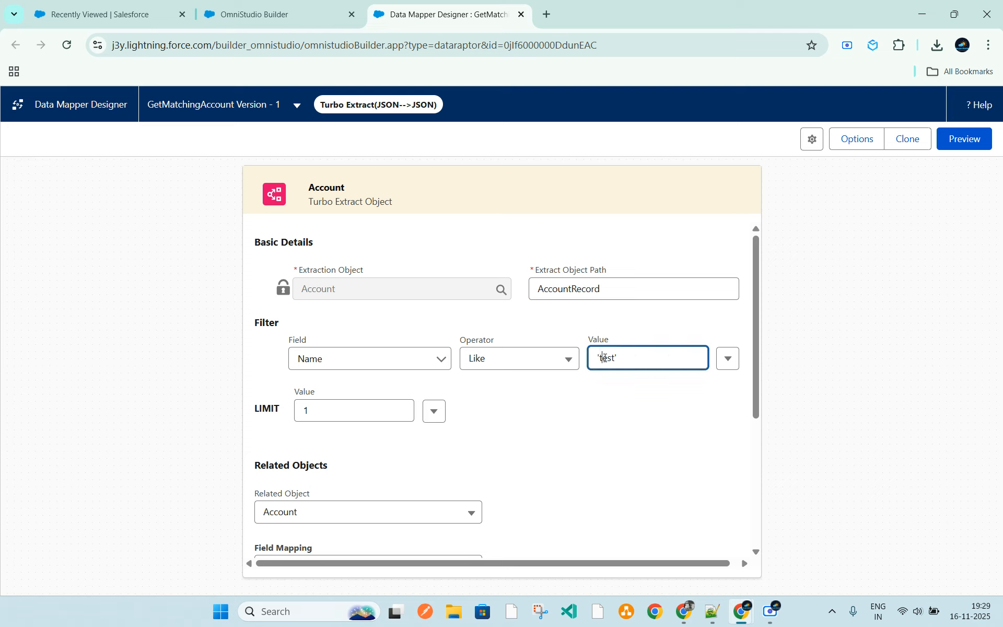
double_click(605, 358)
text(acme)
Execute the data mapper in preview again and inspect the returned account name, debug log and error output
click(965, 138)
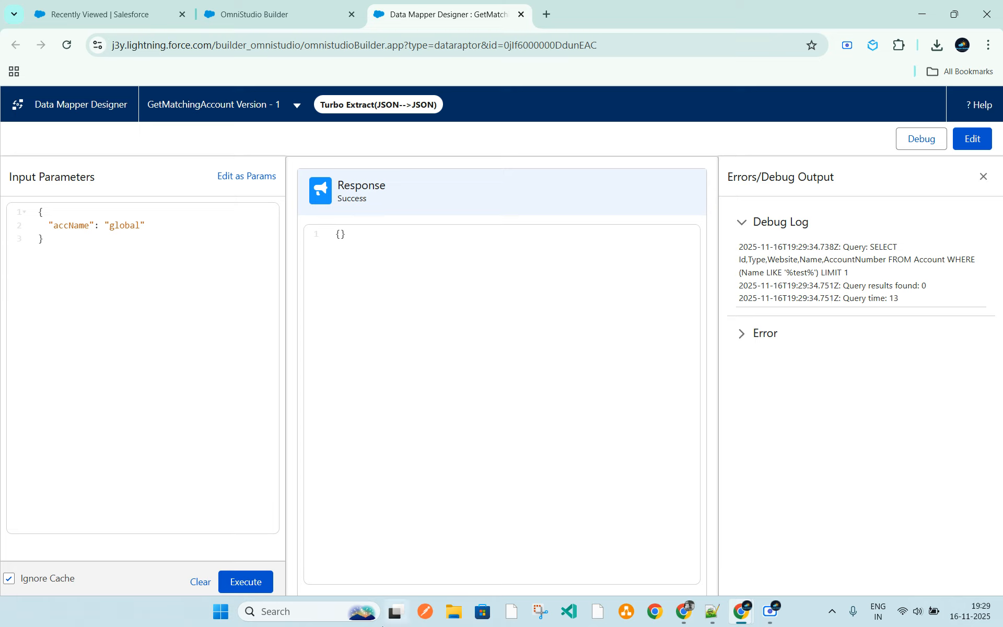
click(252, 588)
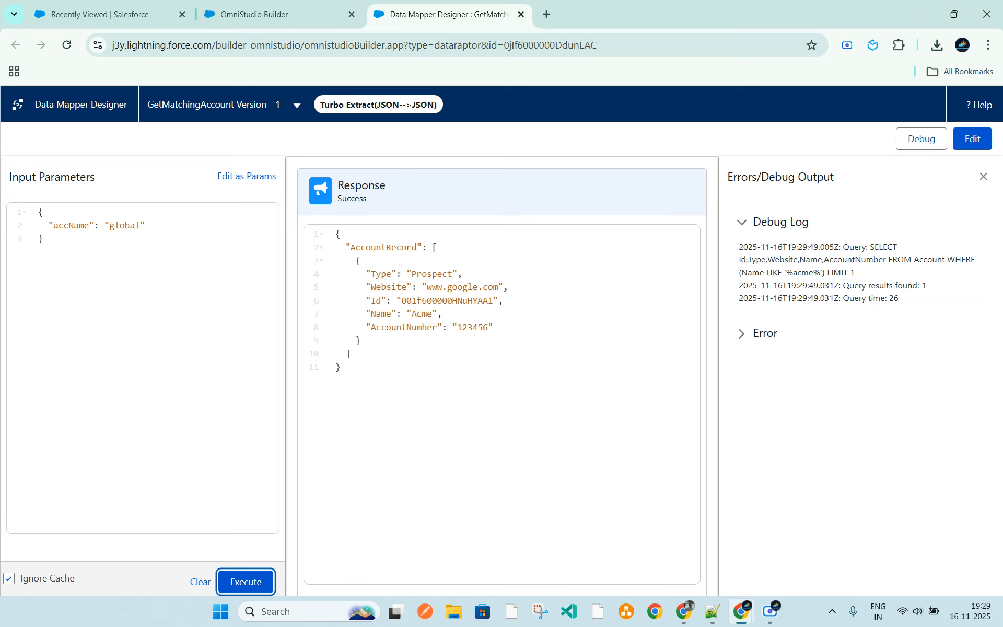
double_click(424, 313)
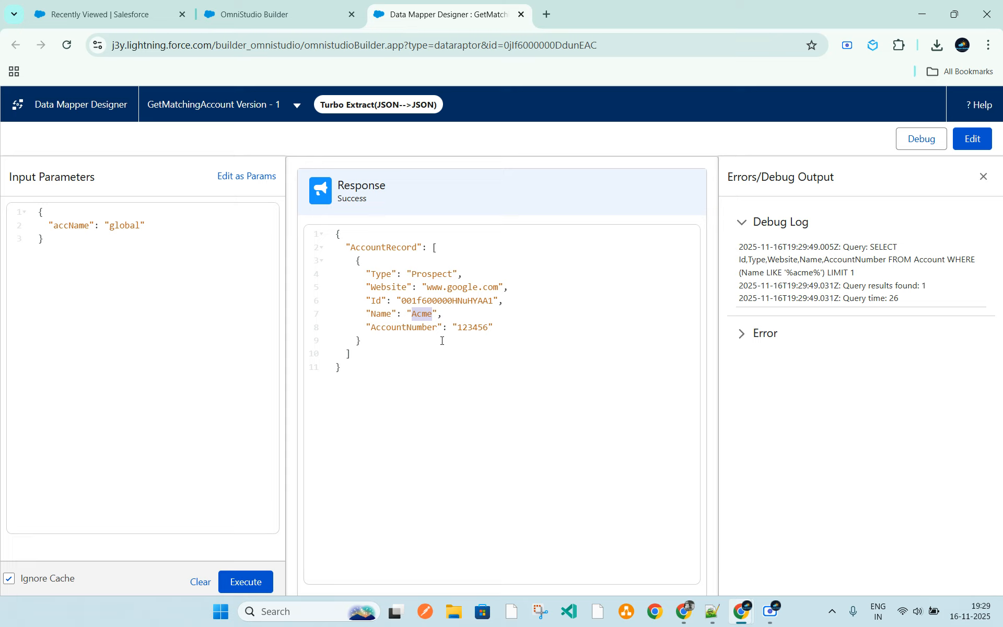
drag(863, 272, 737, 253)
click(801, 274)
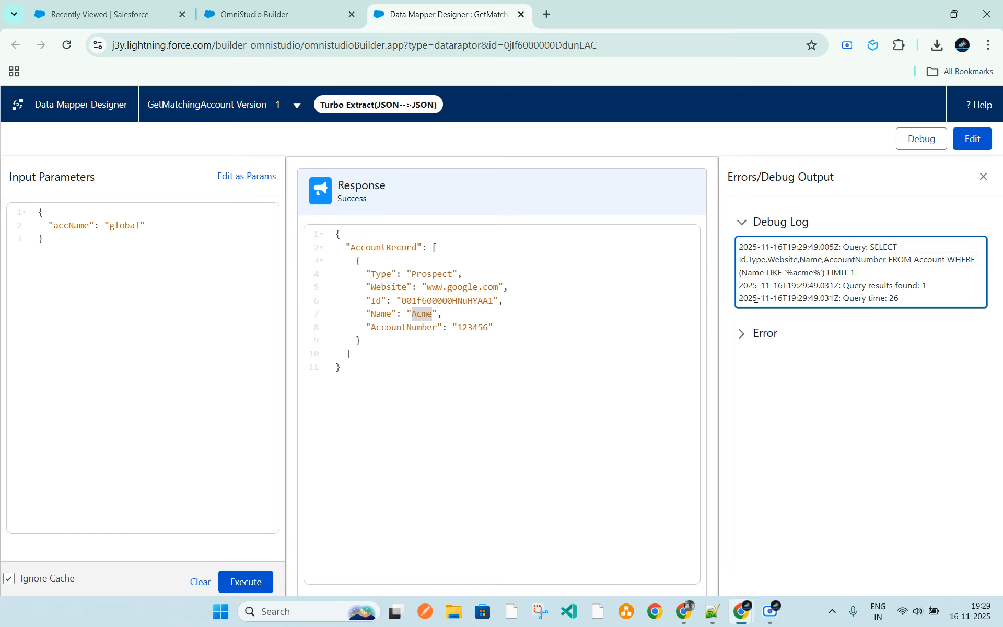
click(759, 333)
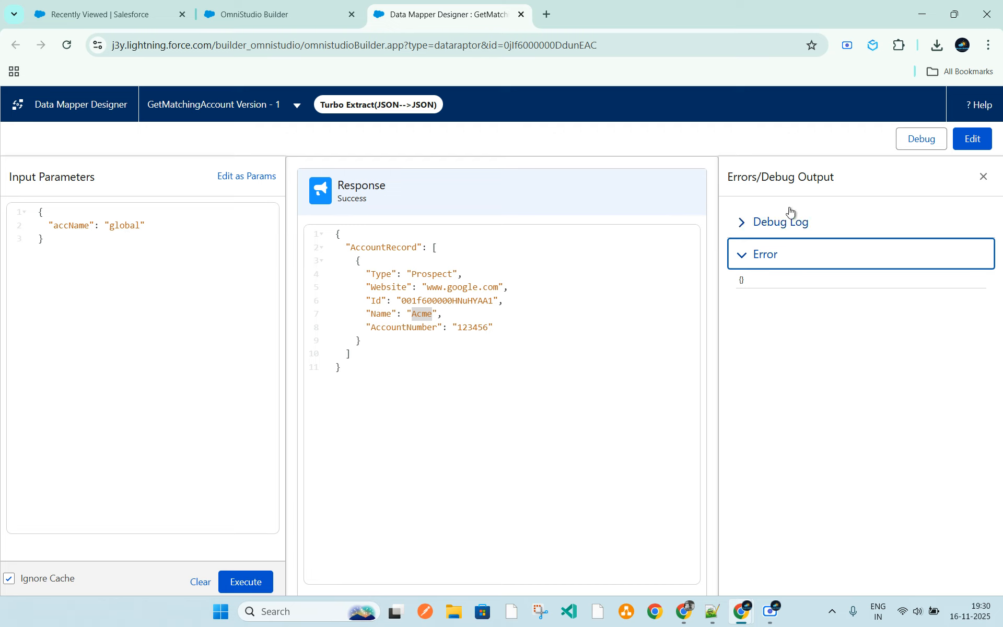
Return to editing the data mapper and set the Name filter's value to the accName parameter, without quotes
click(971, 139)
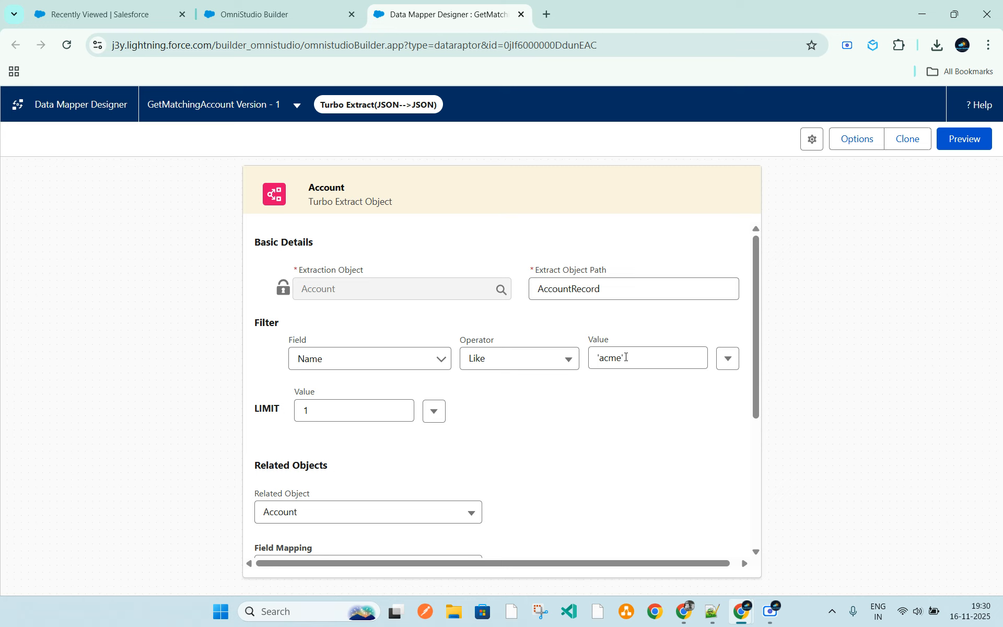
drag(625, 357, 581, 361)
text(accName)
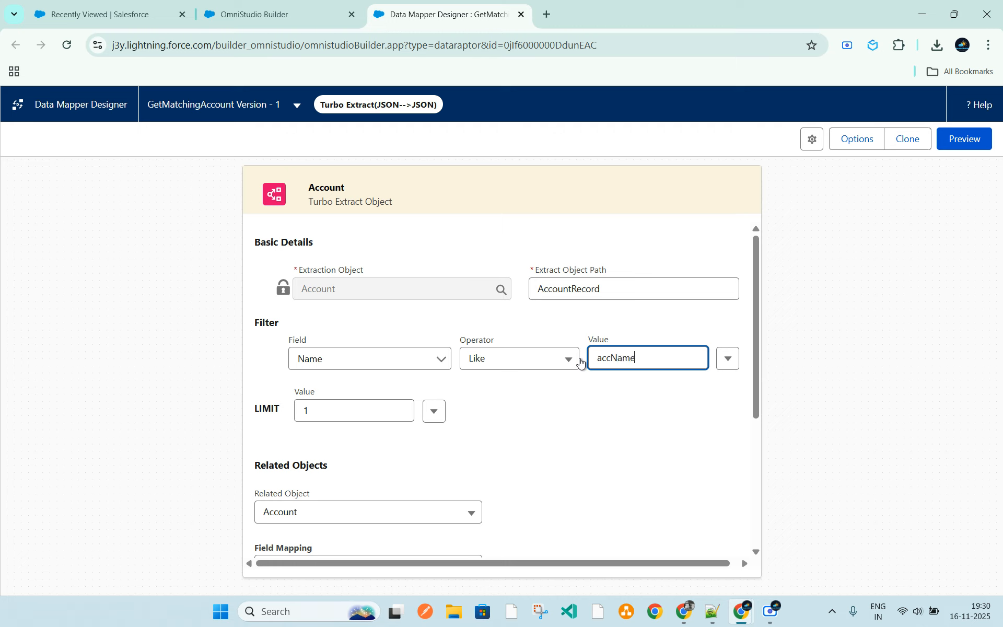
click(606, 422)
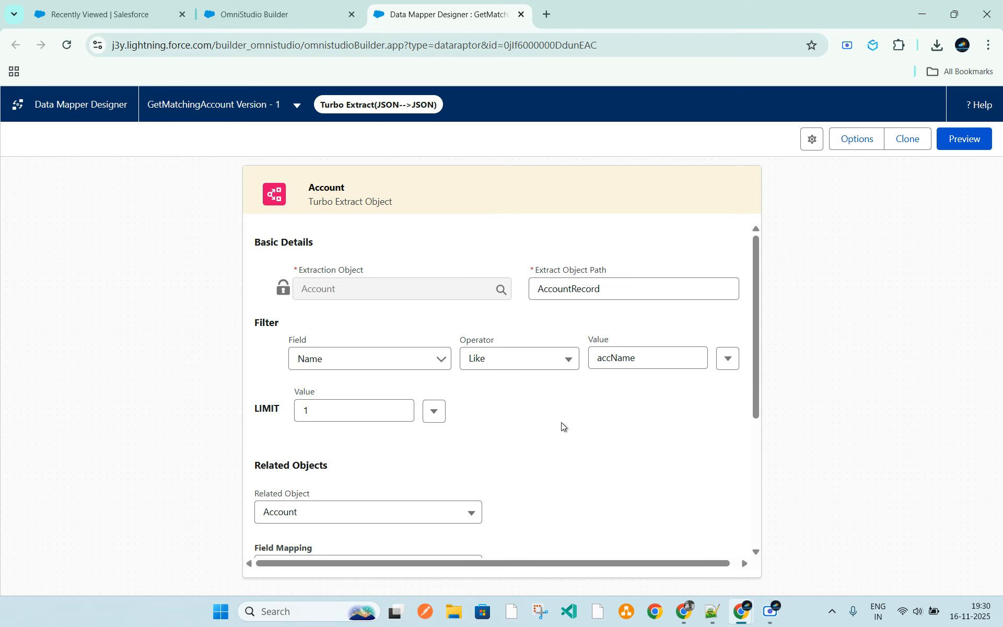
scroll(568, 426, down, 1)
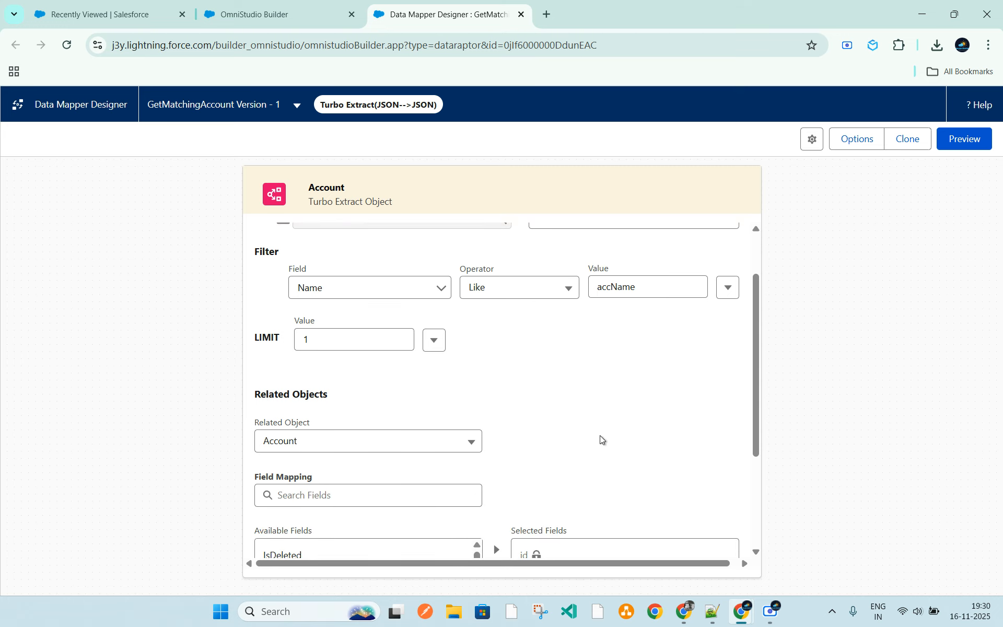
scroll(616, 434, up, 1)
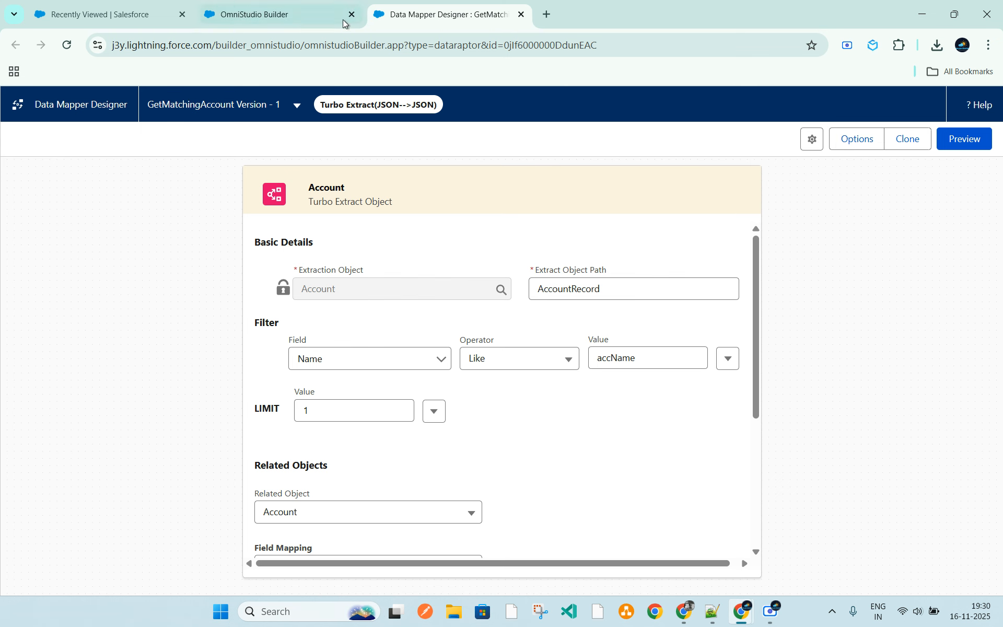
Check DataMapperTurboAction1's data mapper name in the AccountSearch Omniscript and open the linked data mapper to review its settings
click(264, 16)
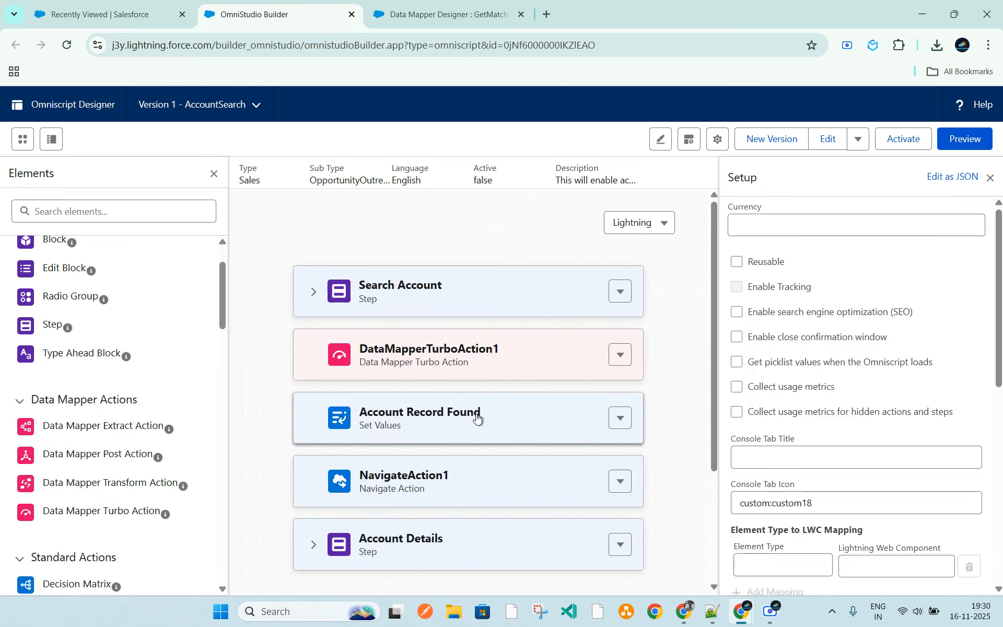
click(409, 367)
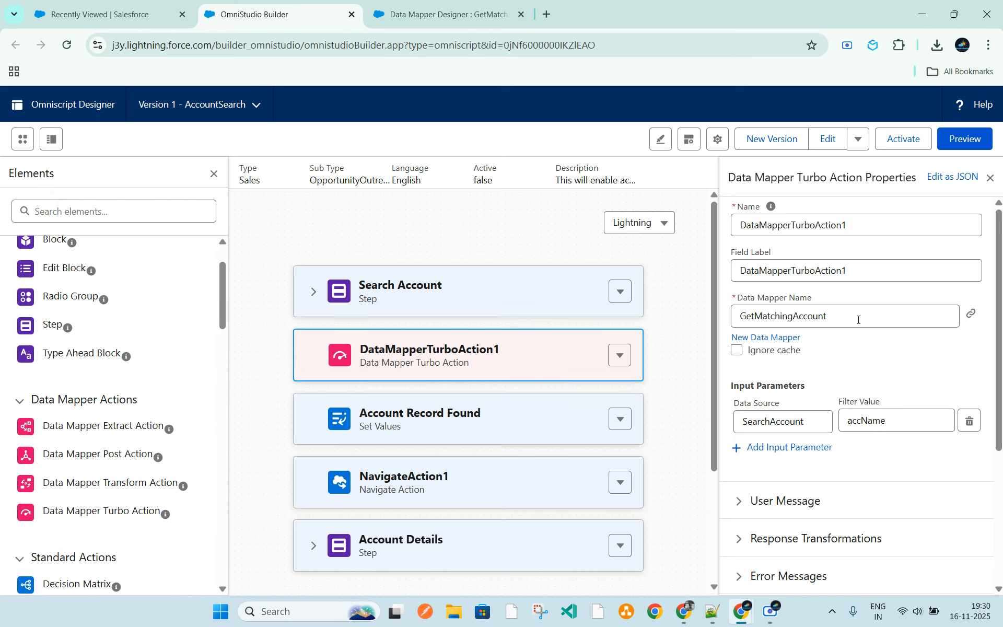
drag(836, 318, 742, 322)
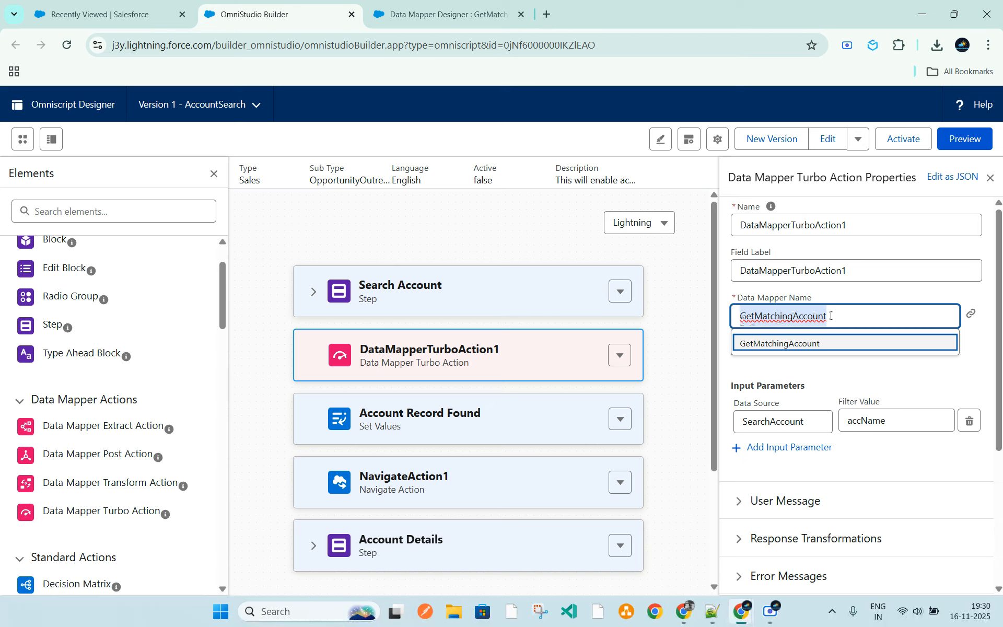
click(987, 342)
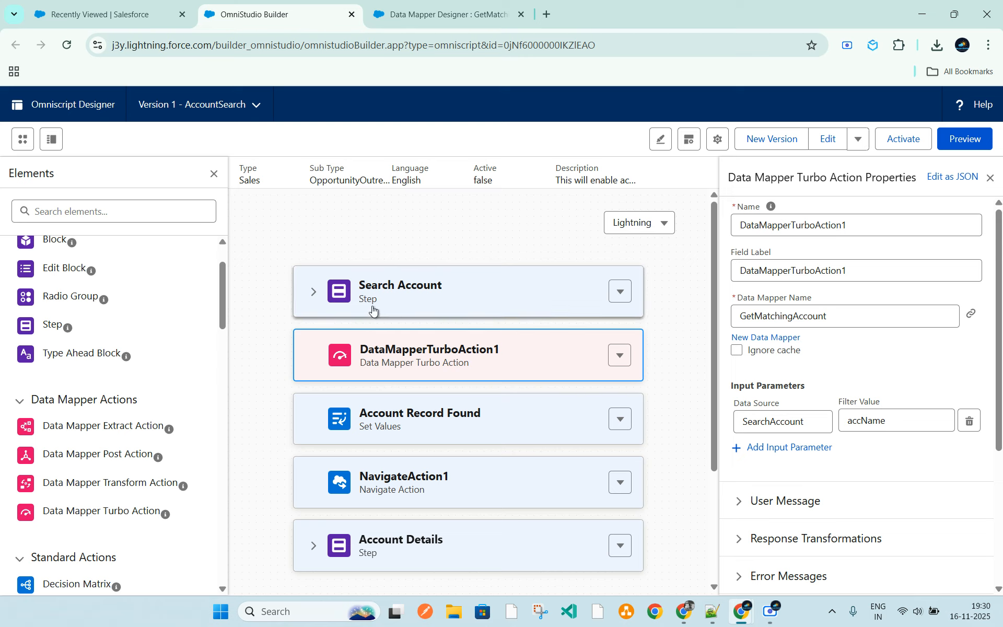
click(968, 319)
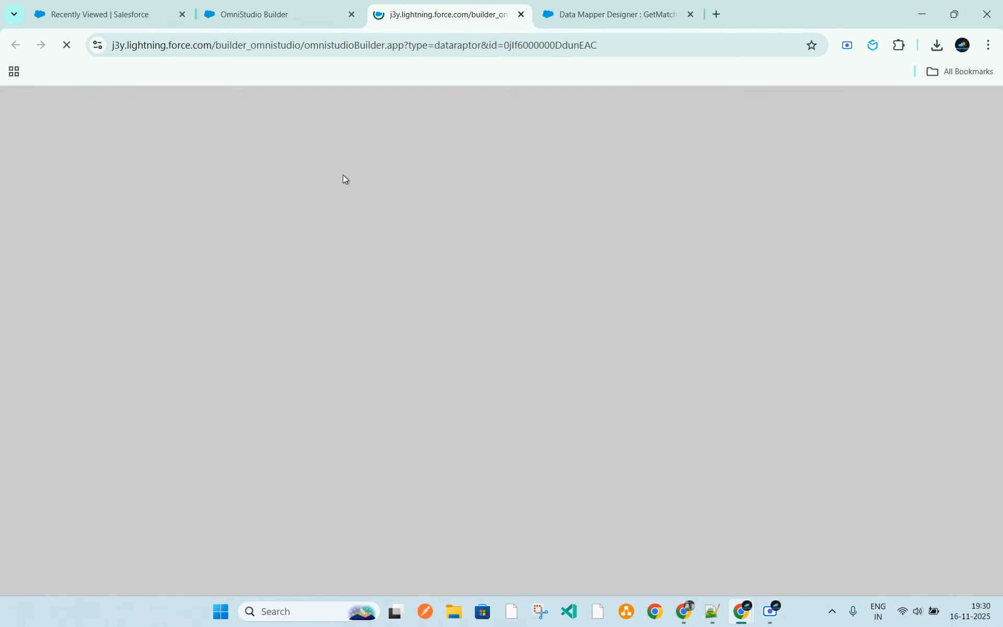
scroll(498, 425, down, 4)
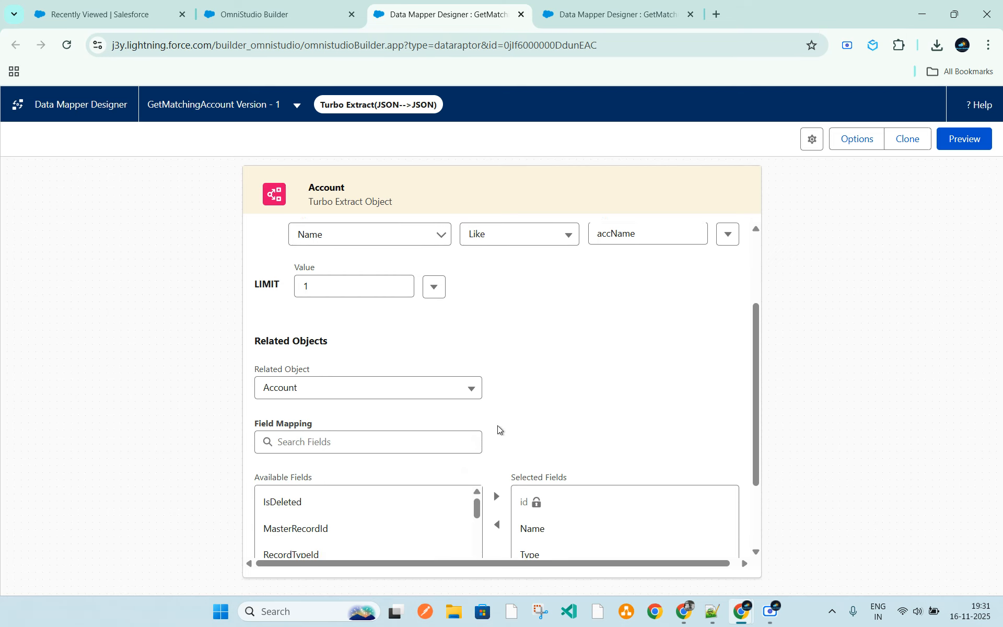
scroll(543, 445, up, 4)
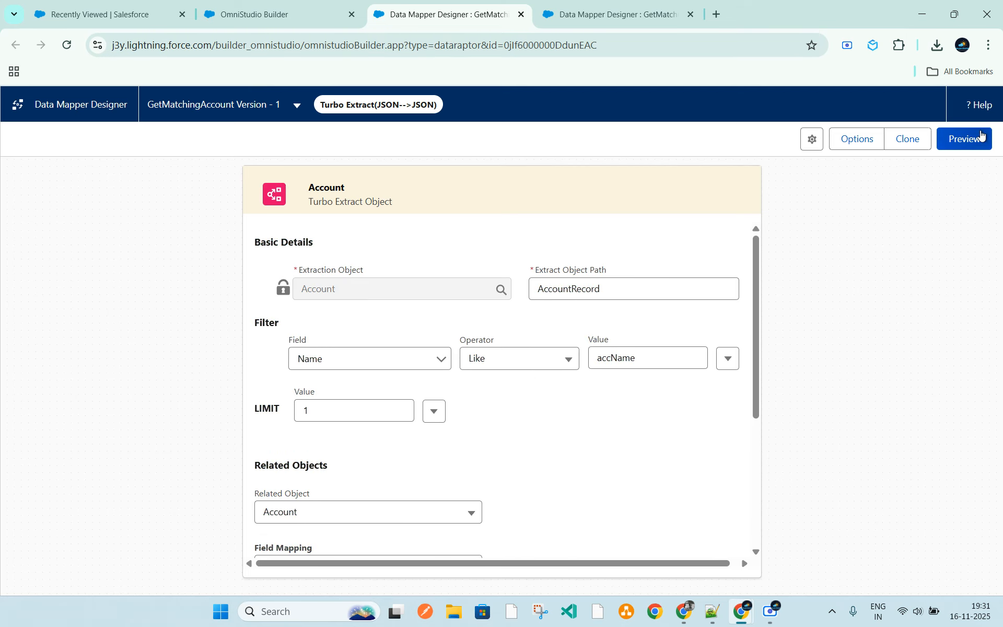
Inspect the name of the Search Account step's text input and compare it with the data mapper's filter value
click(248, 17)
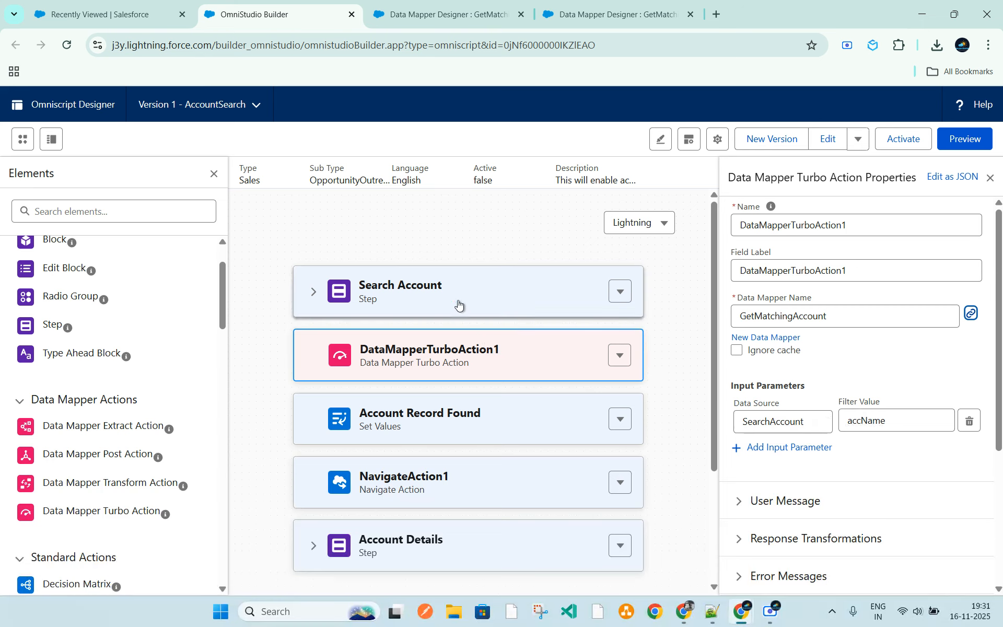
click(387, 291)
click(336, 396)
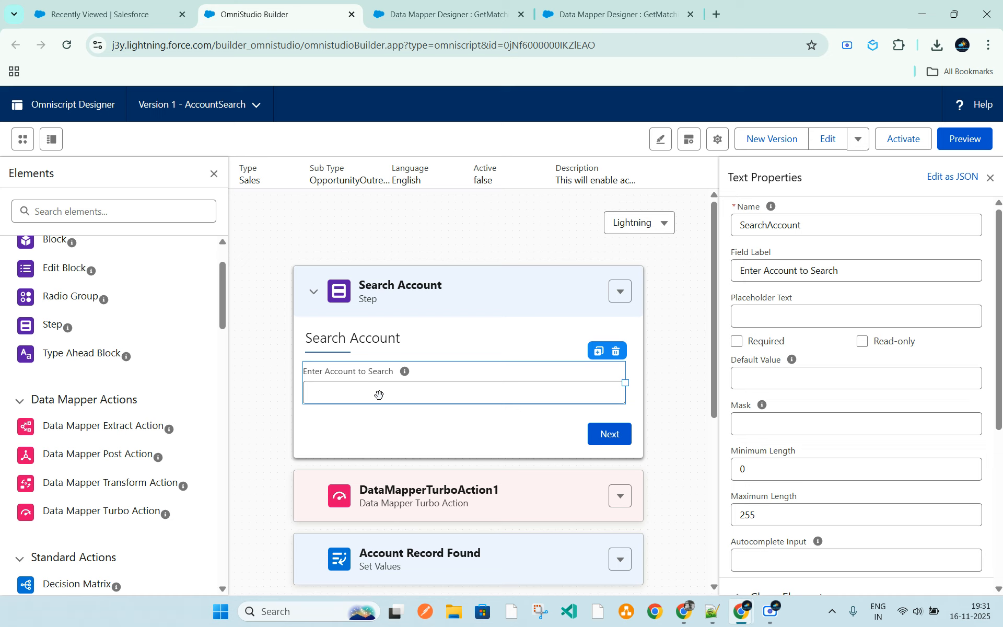
double_click(773, 225)
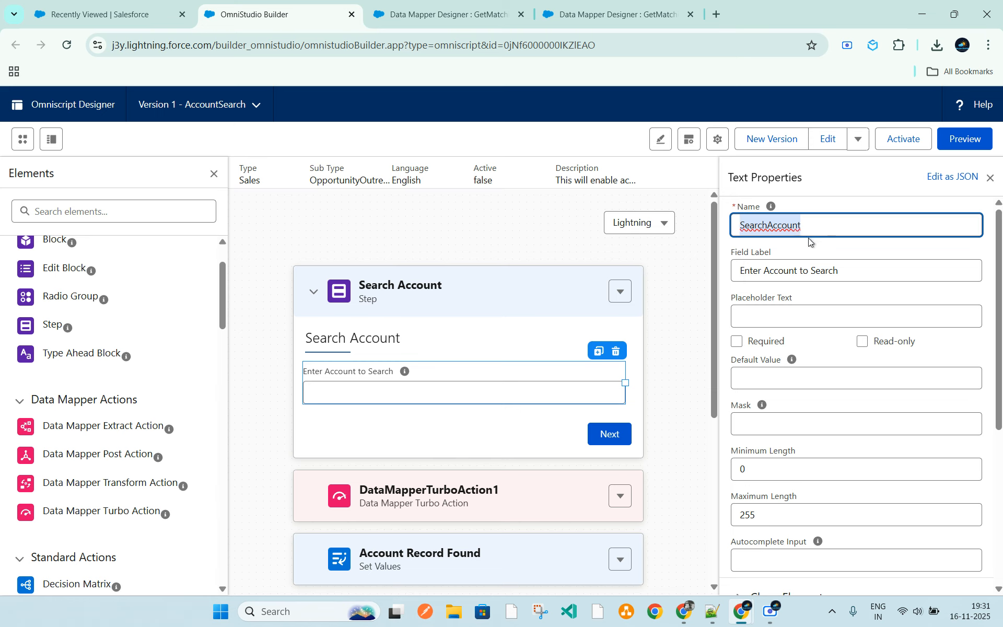
double_click(773, 223)
click(418, 15)
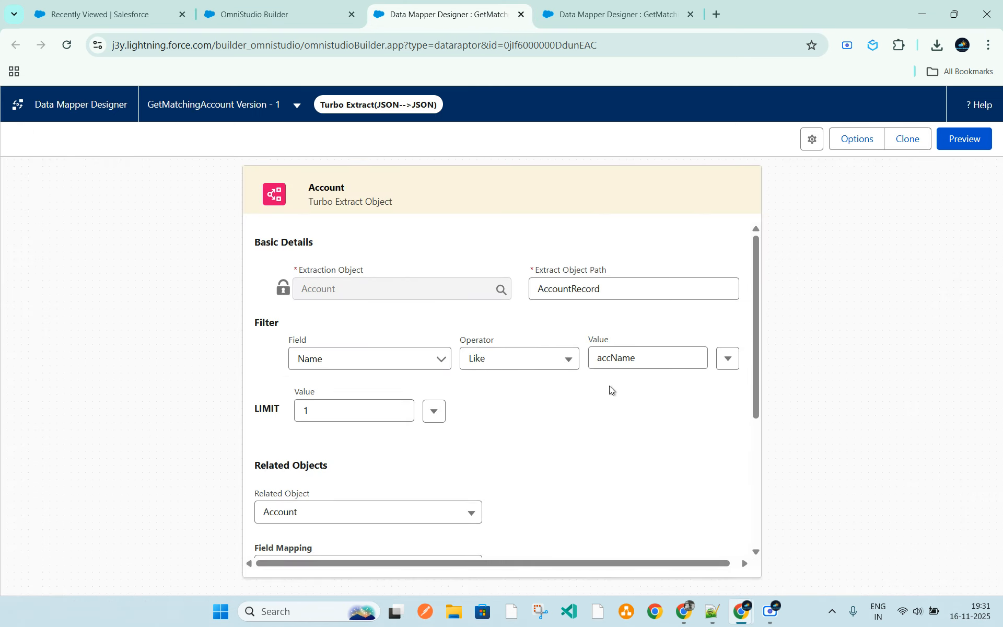
double_click(614, 358)
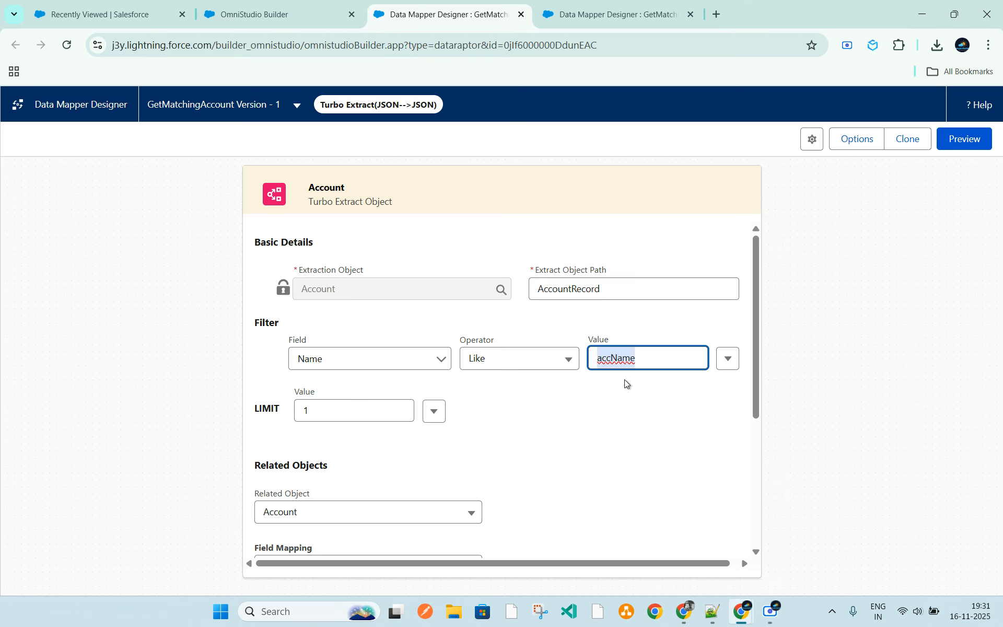
Inspect DataMapperTurboAction1's input parameter in the AccountSearch Omniscript, comparing its data source and filter value with the Search Account step's text input
click(248, 17)
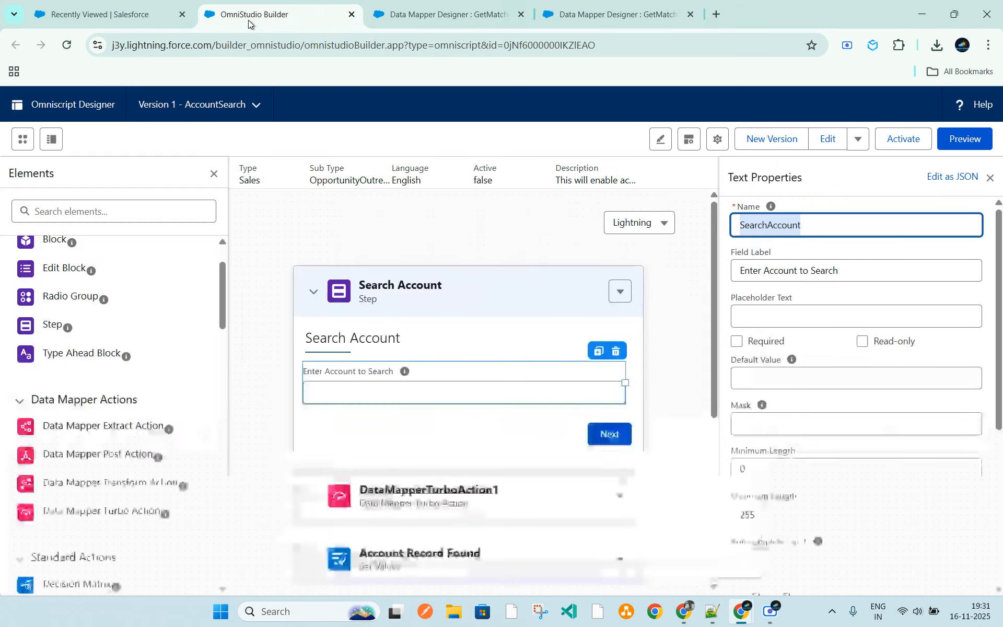
click(453, 395)
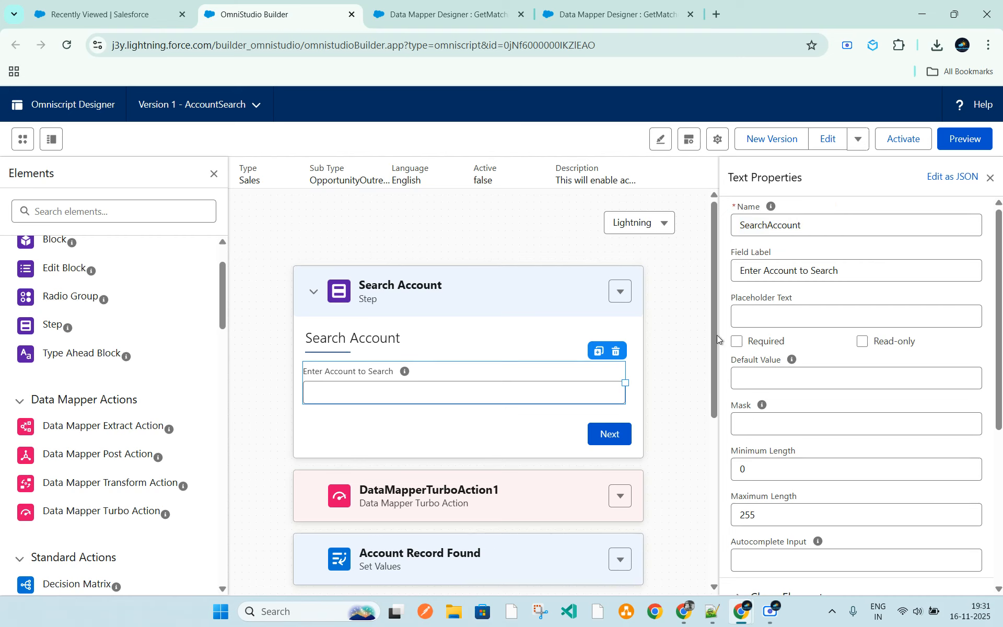
click(504, 496)
click(463, 393)
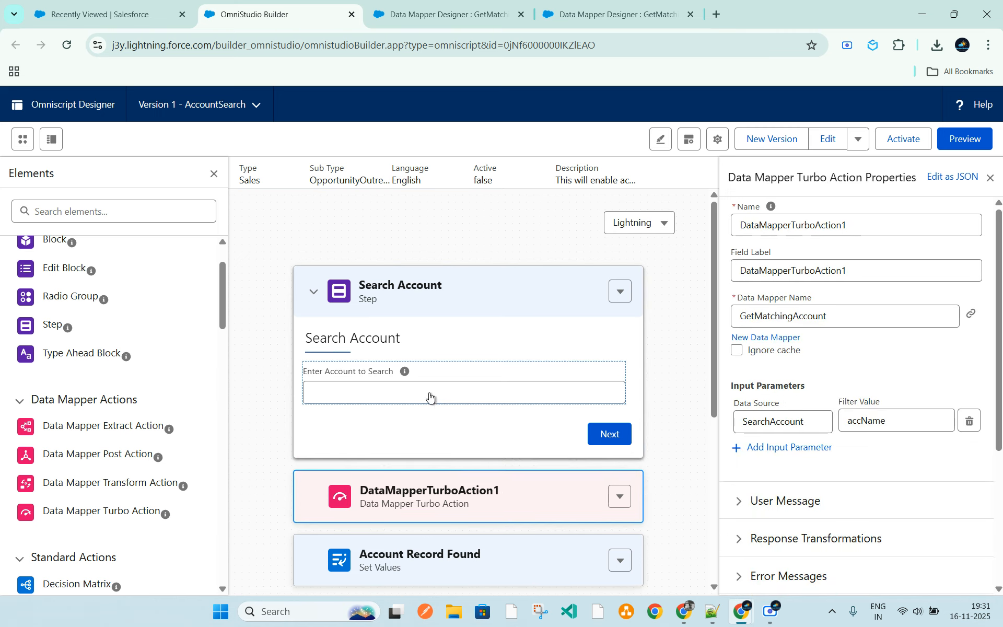
click(424, 510)
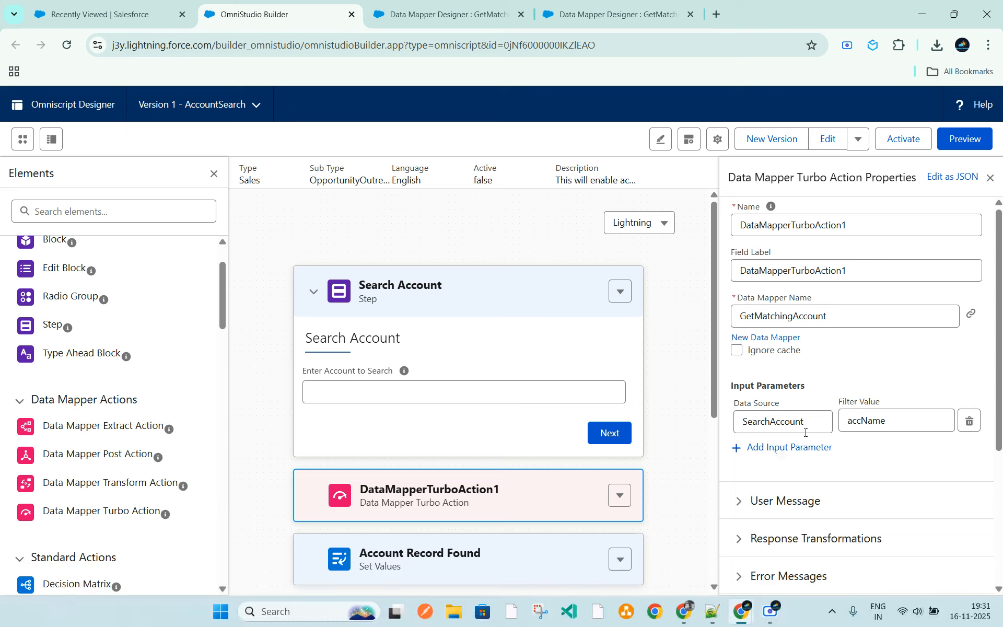
click(760, 421)
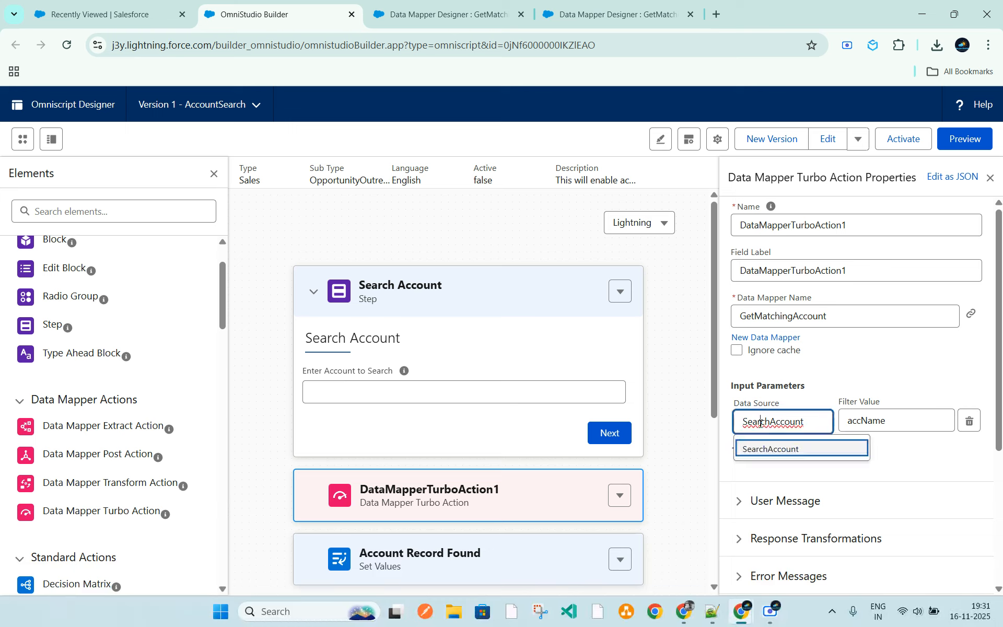
double_click(758, 422)
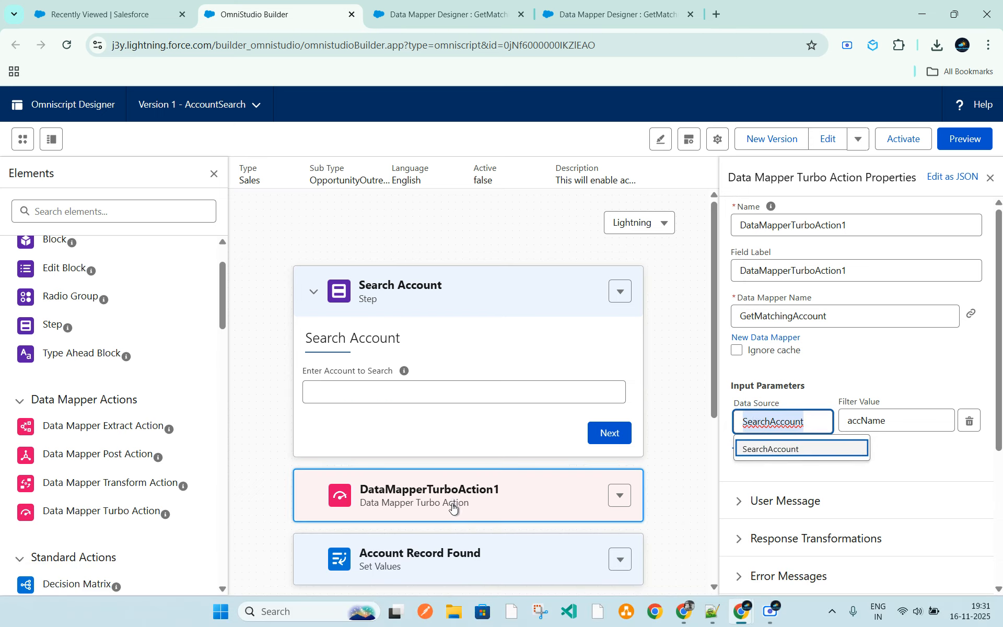
double_click(867, 421)
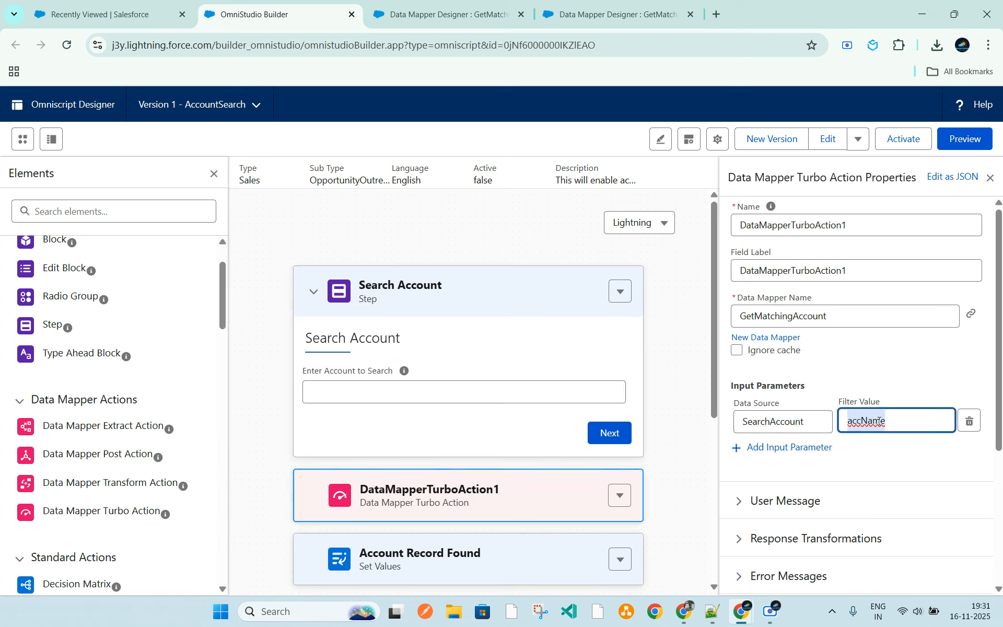
Compare the GetMatchingAccount data mapper's Name filter value with the filter value in the Omniscript's turbo action
click(445, 16)
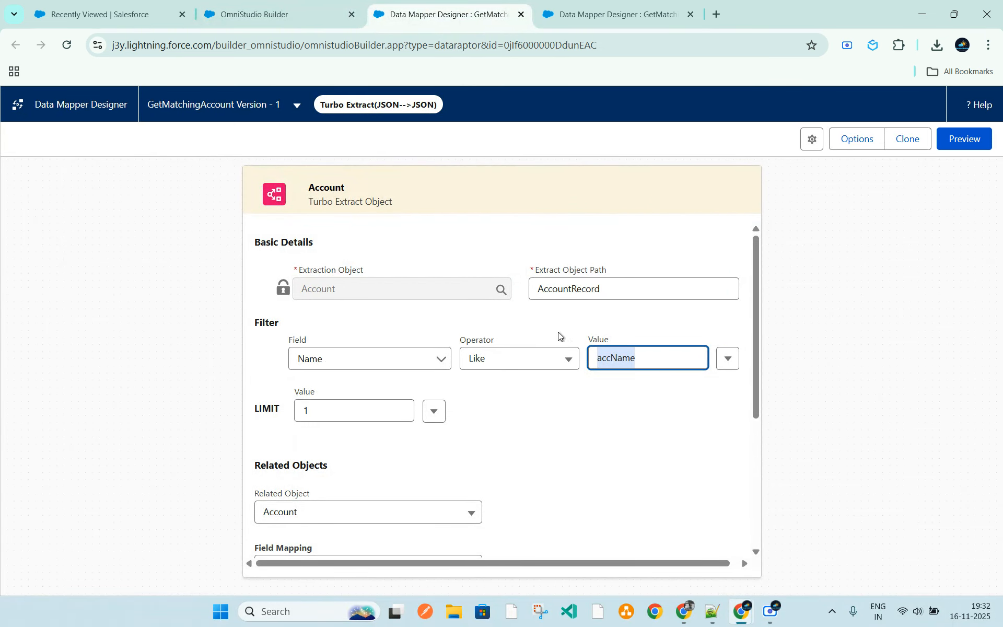
click(314, 14)
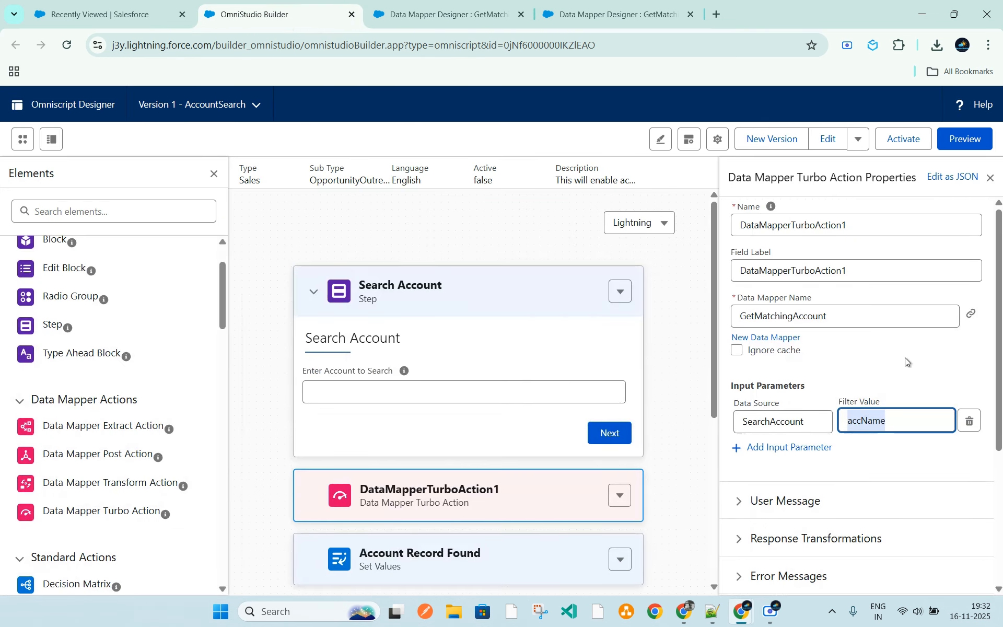
click(466, 11)
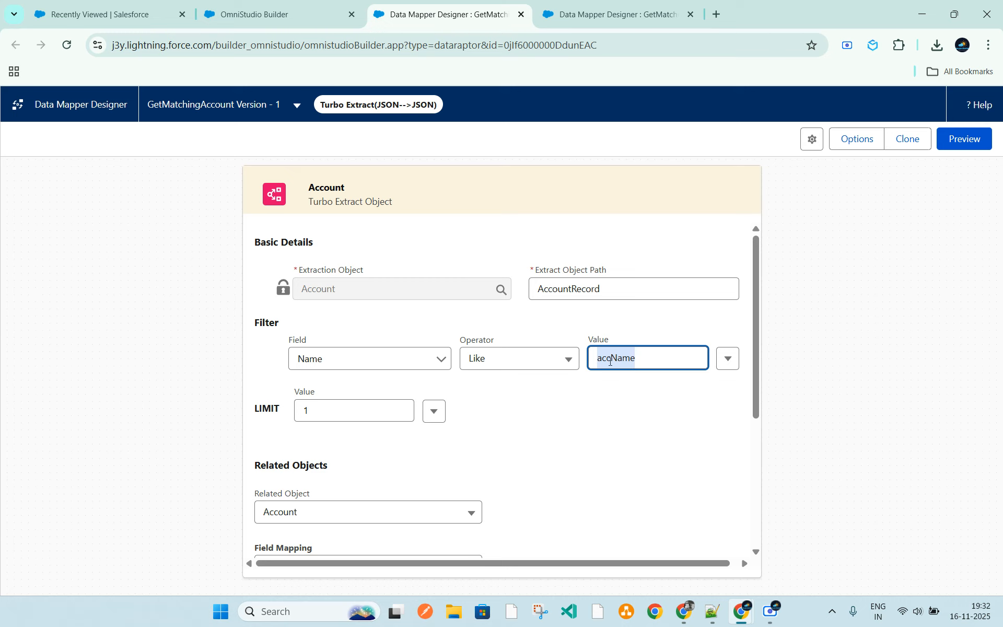
click(270, 19)
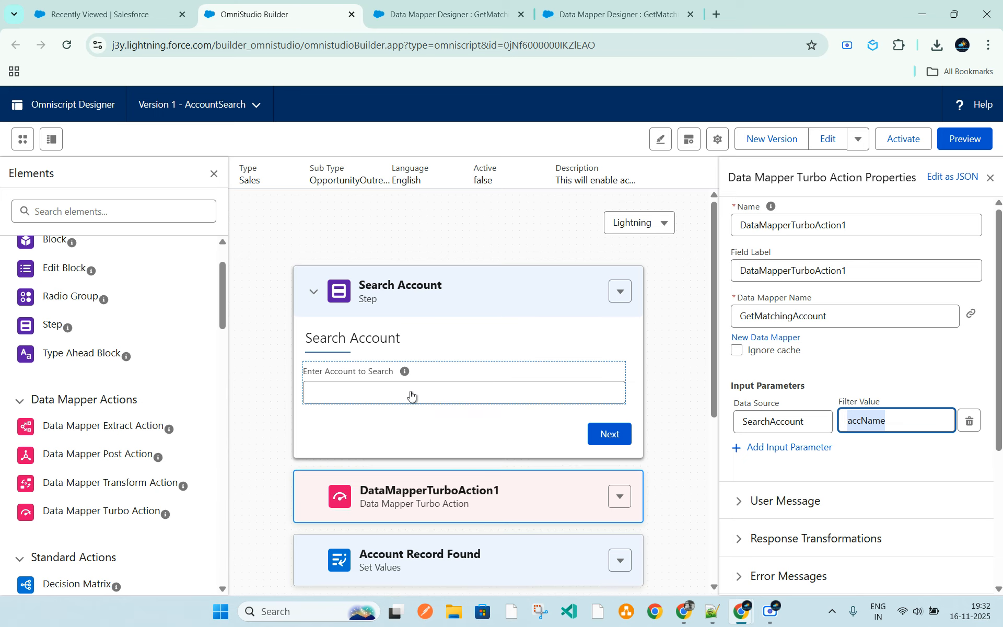
Recheck the data source of DataMapperTurboAction1's input parameter, and add and delete an empty extra parameter row
double_click(774, 420)
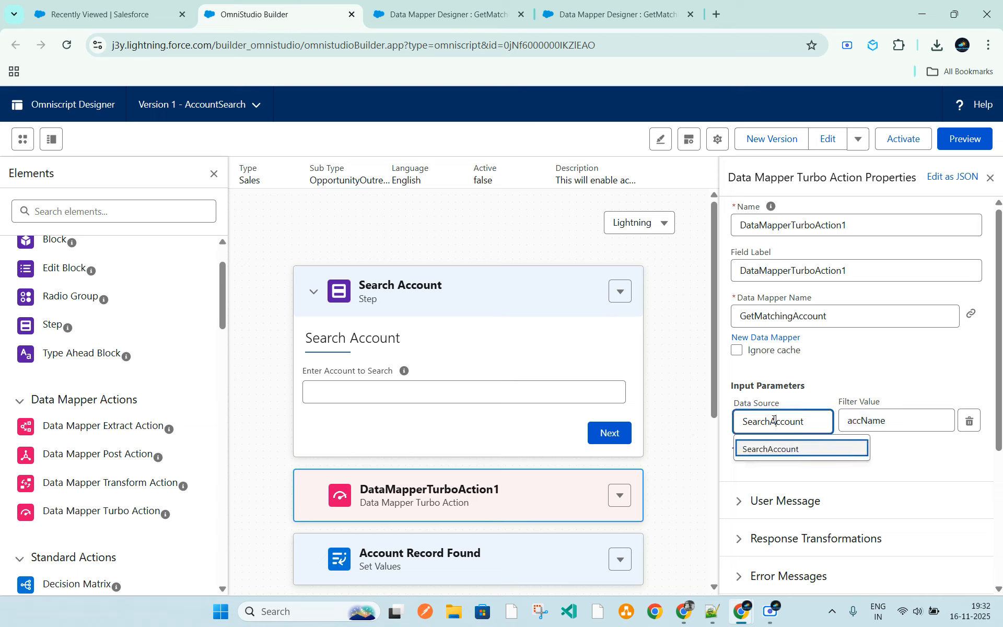
click(904, 370)
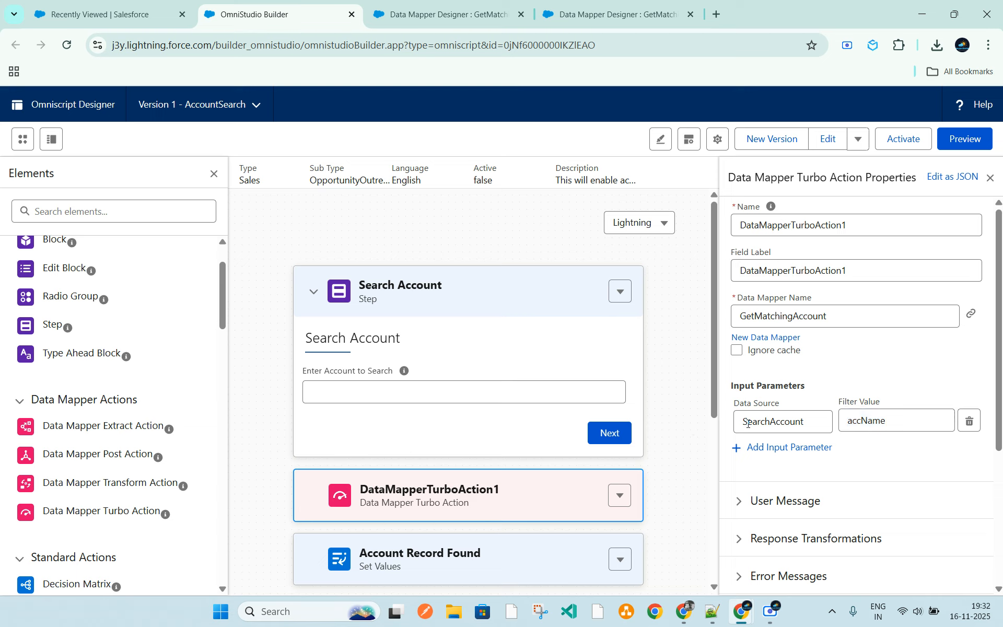
click(738, 447)
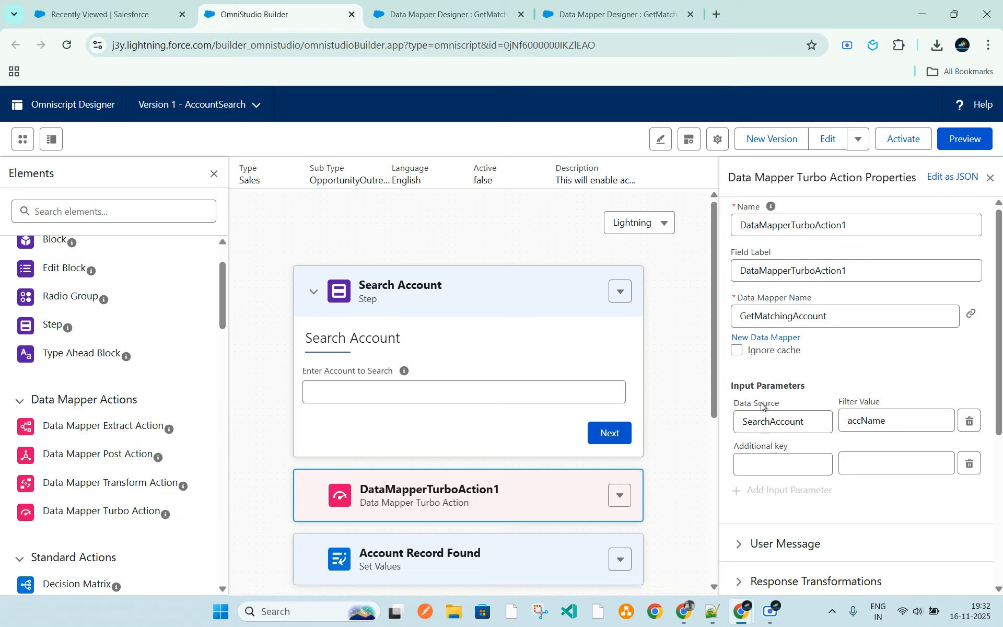
click(969, 464)
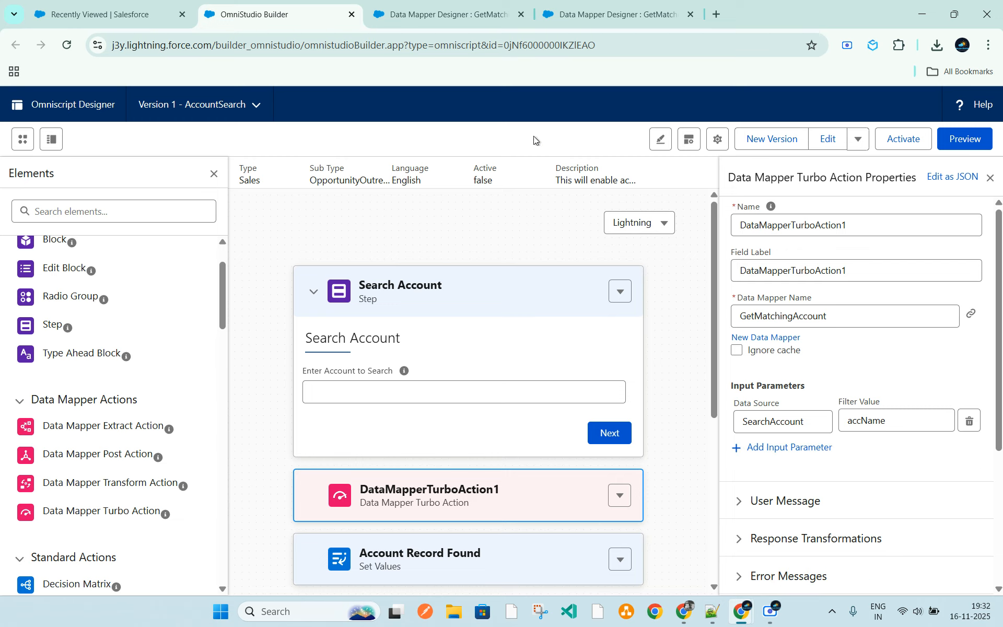
Recheck the data mapper's filter and view the properties of the Omniscript's Account Details step
click(475, 20)
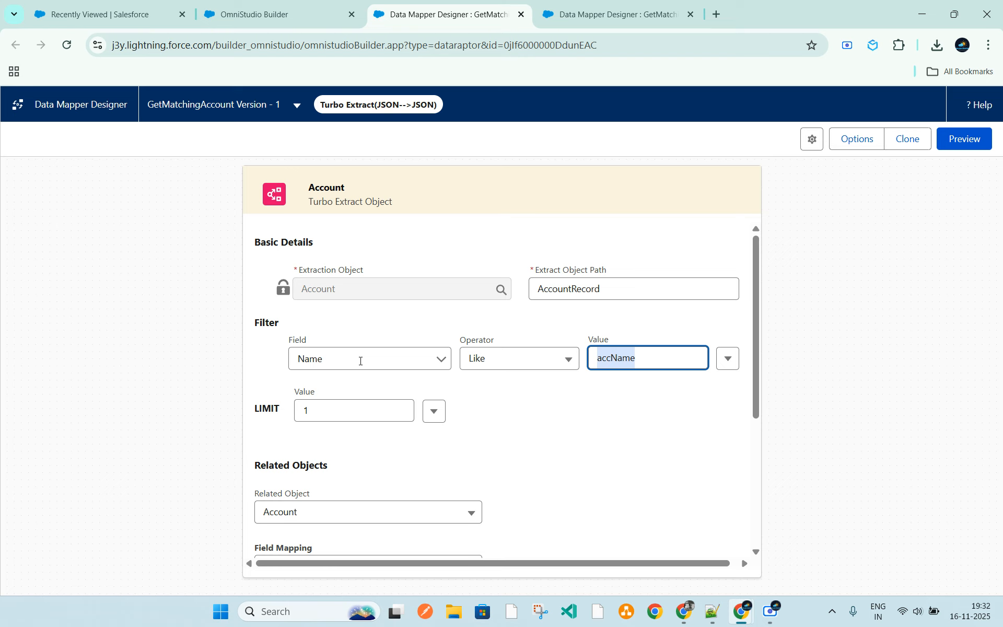
click(284, 12)
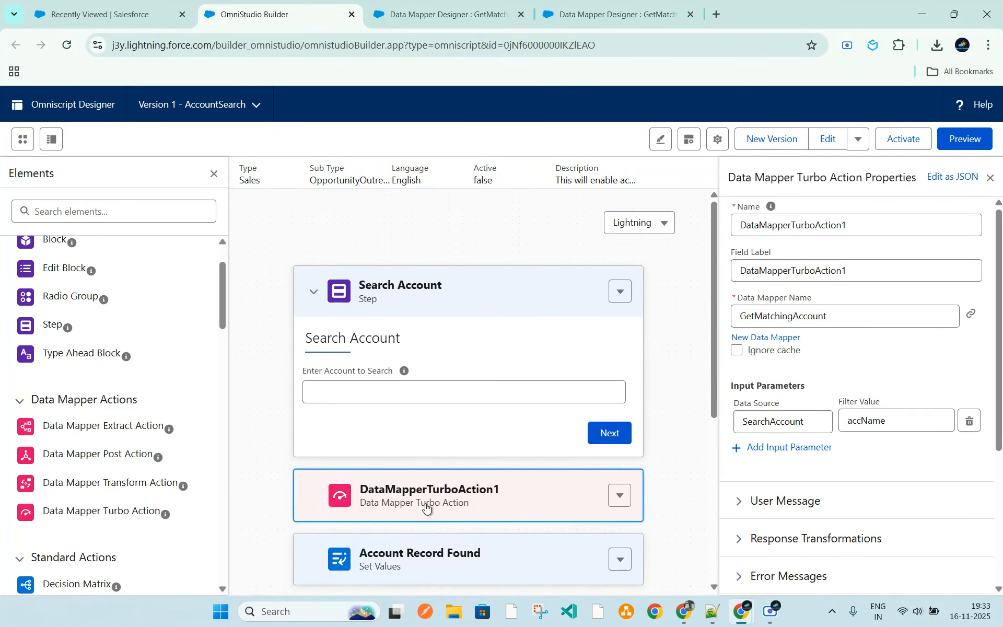
scroll(483, 512, down, 5)
click(373, 393)
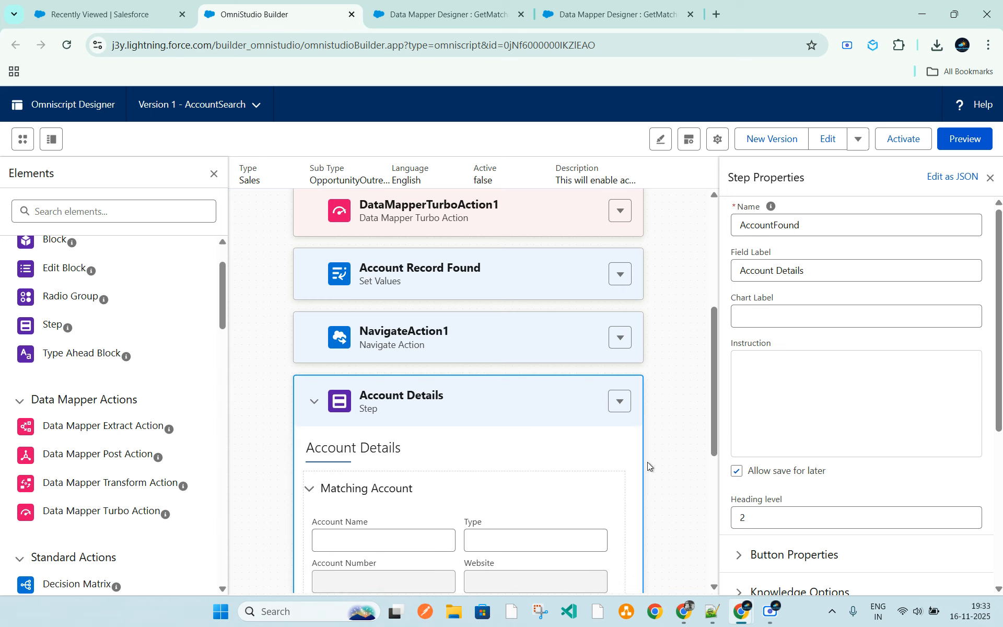
Execute the GetMatchingAccount data mapper in preview with the existing accName input parameter
click(464, 14)
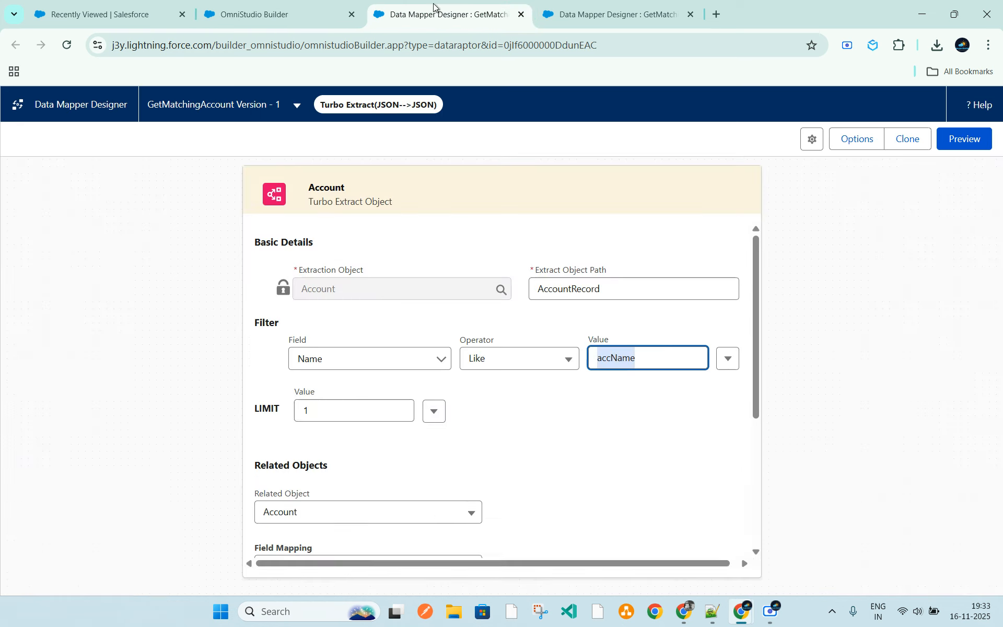
click(958, 149)
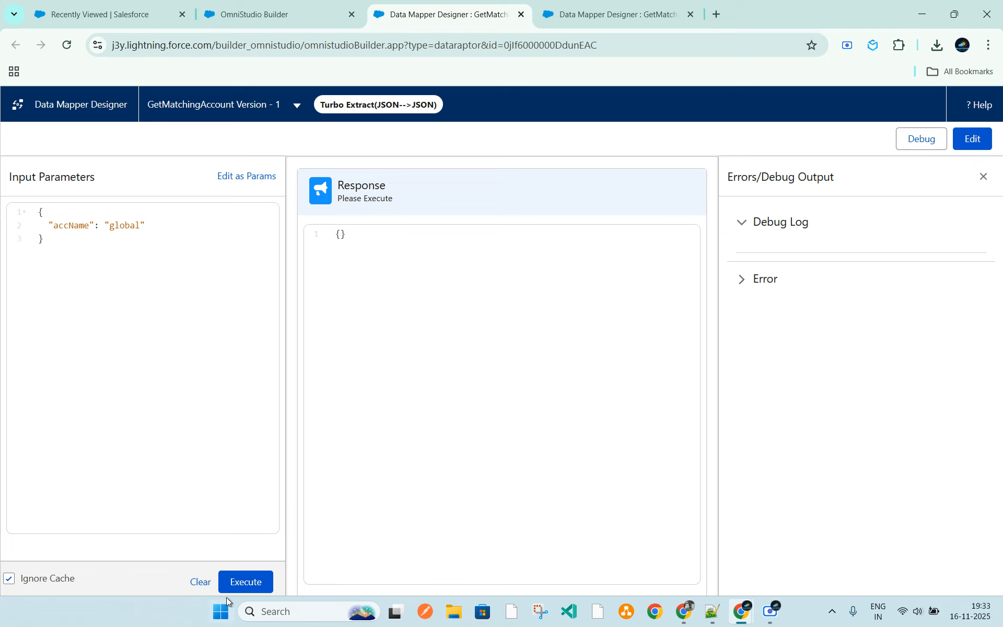
click(250, 581)
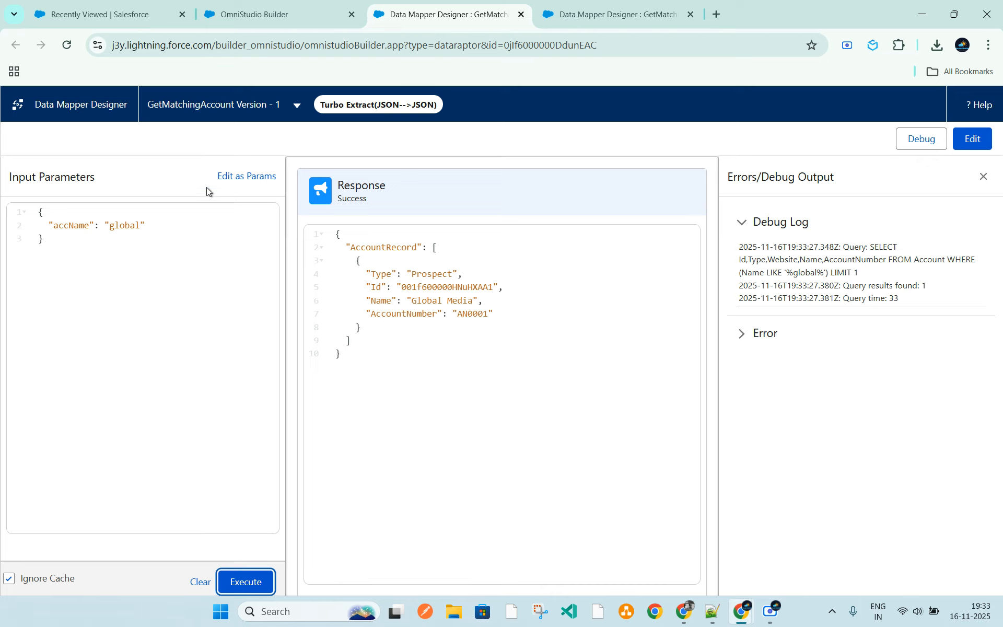
Return to editing the data mapper and review its Name filter value and related object settings
click(985, 142)
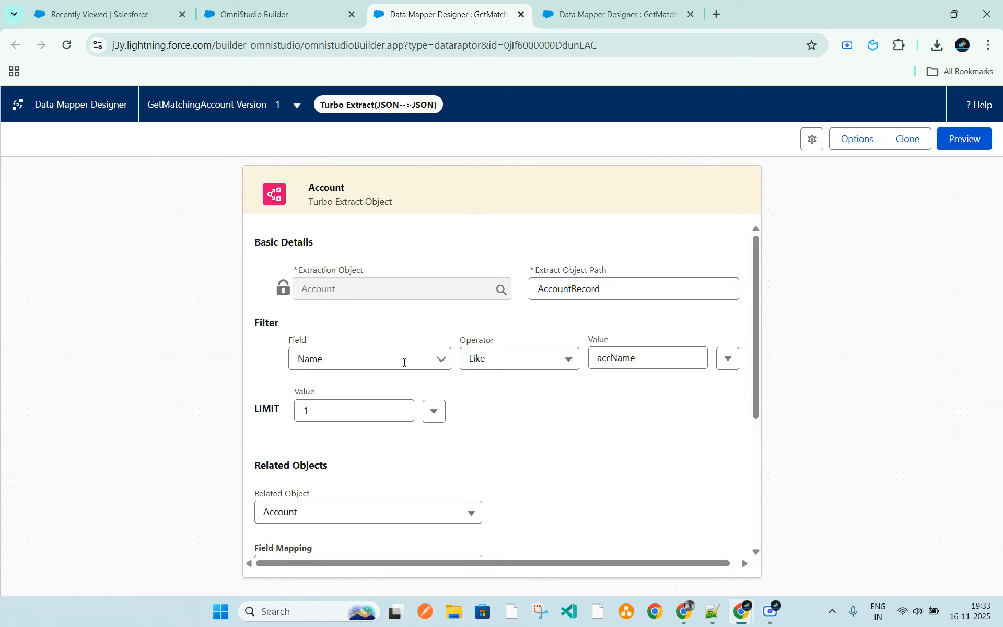
scroll(525, 397, down, 1)
double_click(606, 287)
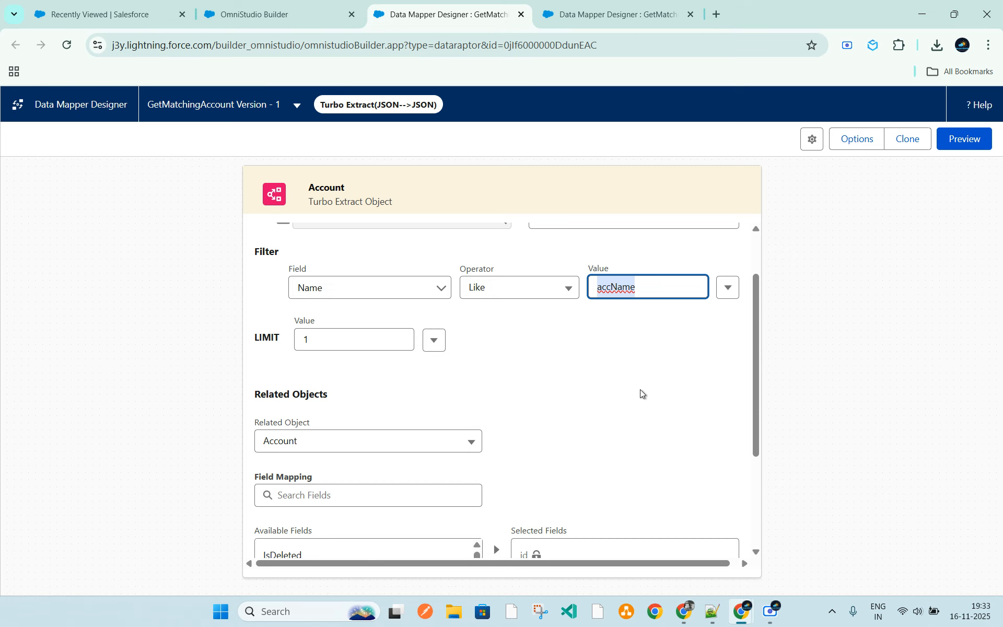
scroll(683, 432, up, 1)
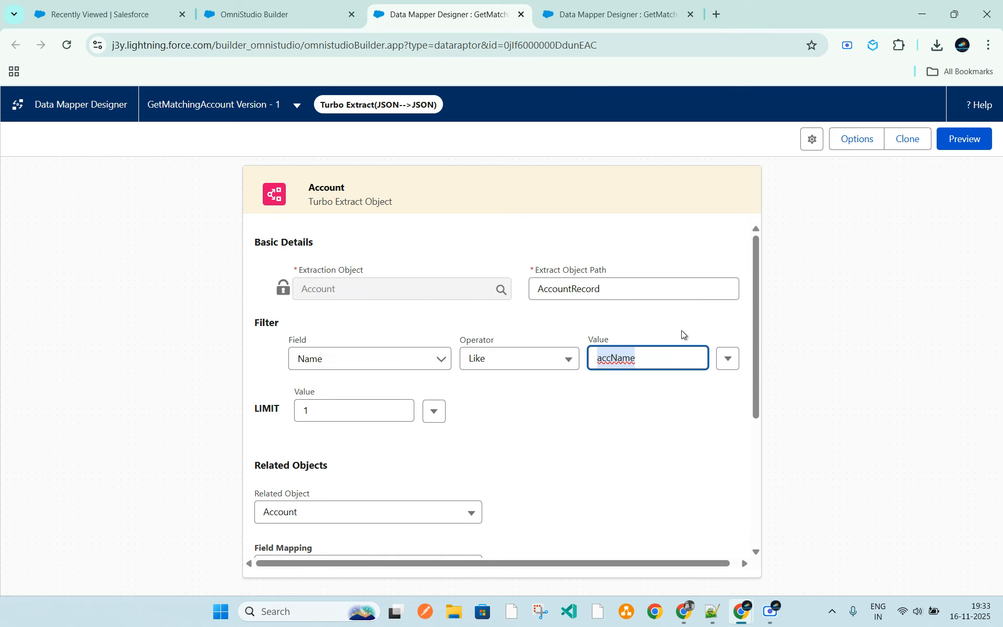